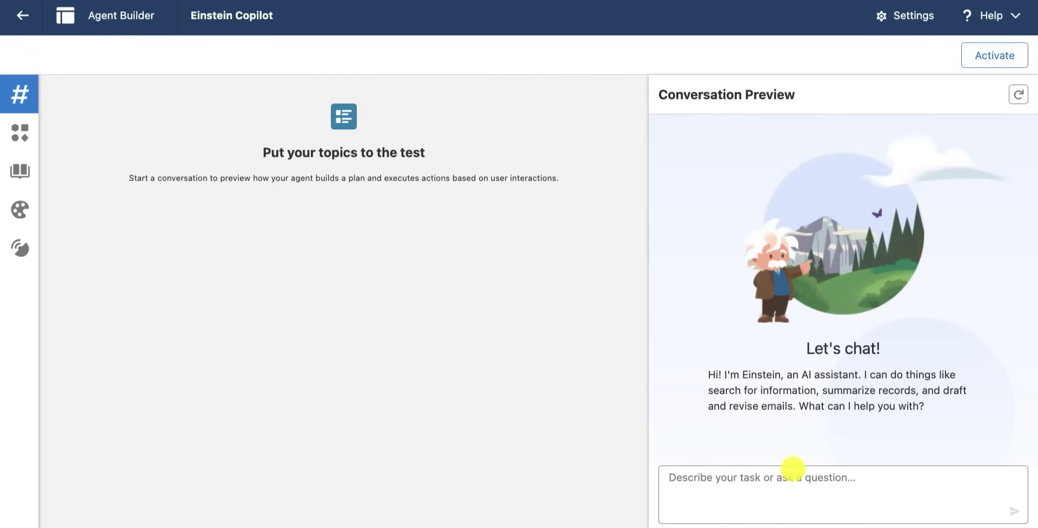
- Ask the preview chat 'are pets allowed', then send it the Coral Cloud Resort FAQs PDF link
{"action": "left_click", "coordinate": [793, 468]}
{"action": "type", "text": "are pets allowed"}
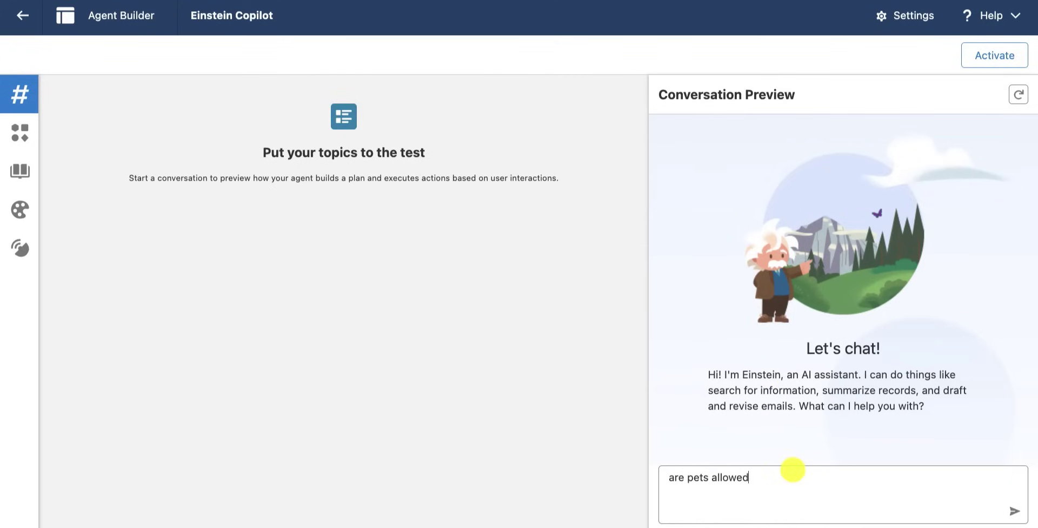
{"action": "key", "text": "Return"}
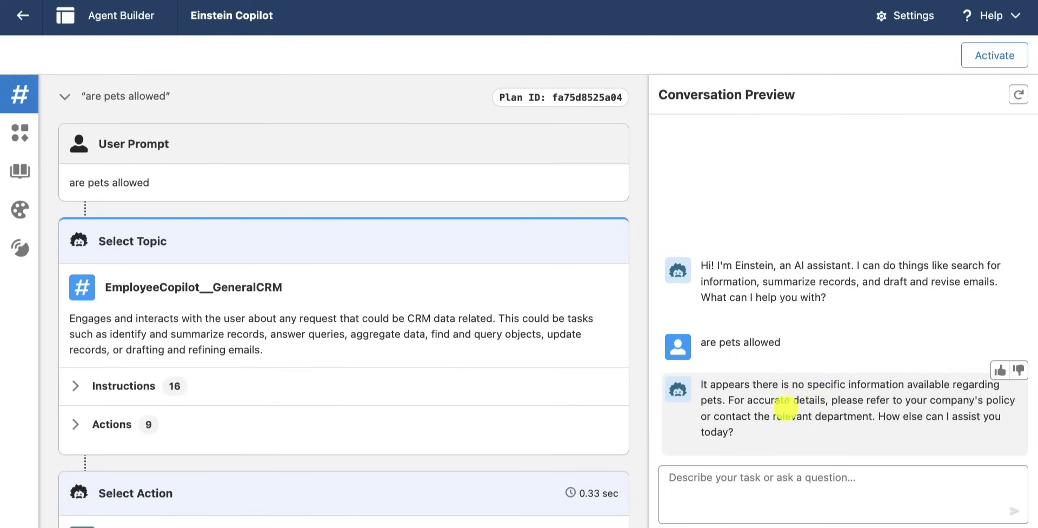
{"action": "type", "text": "https://developer.salesforce.com/files/CoralCloudResortFAQs.pdf"}
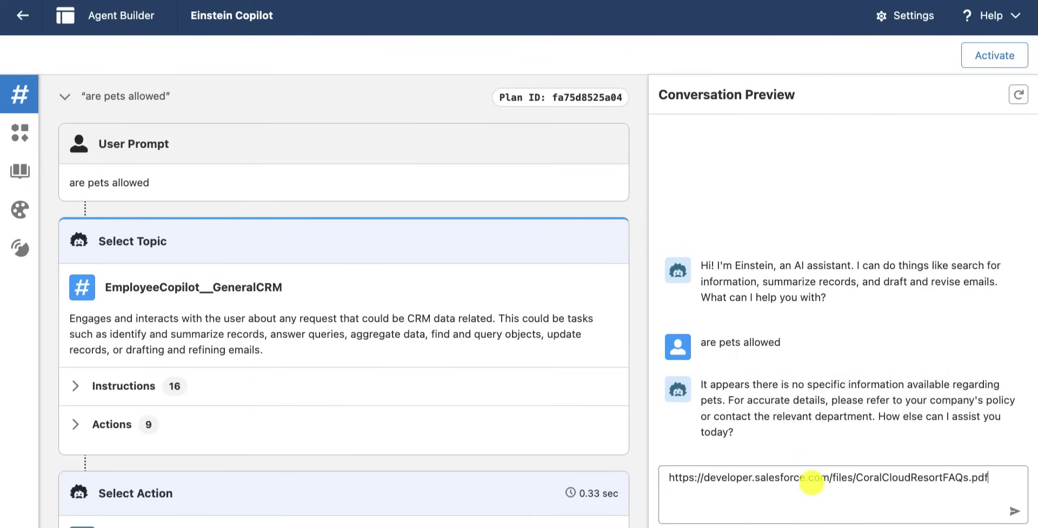
{"action": "key", "text": "Return"}
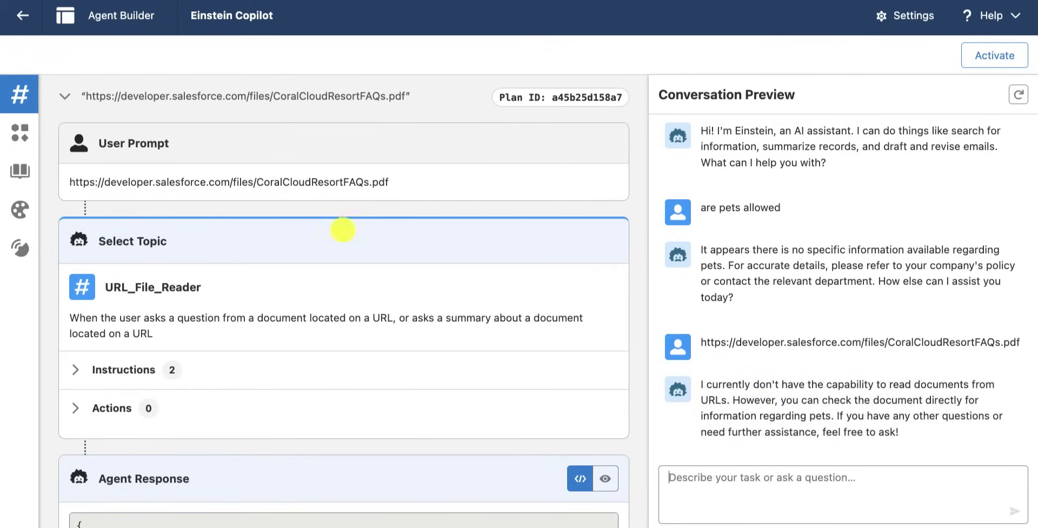
- Open URL_File_Reader's Topic Details and view This Topic's Actions, which lists no actions
{"action": "left_click", "coordinate": [21, 94]}
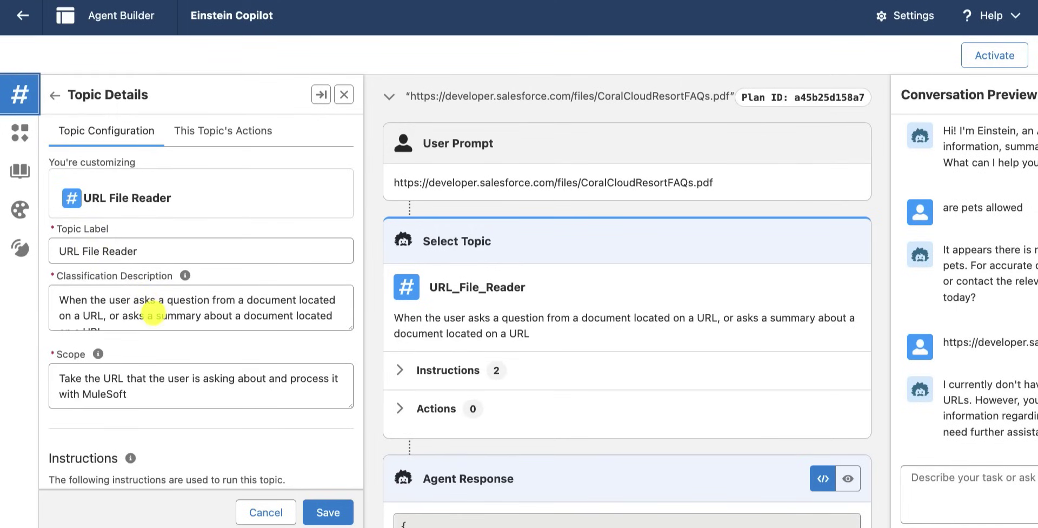
{"action": "scroll", "coordinate": [153, 314], "scroll_direction": "down", "scroll_amount": 1}
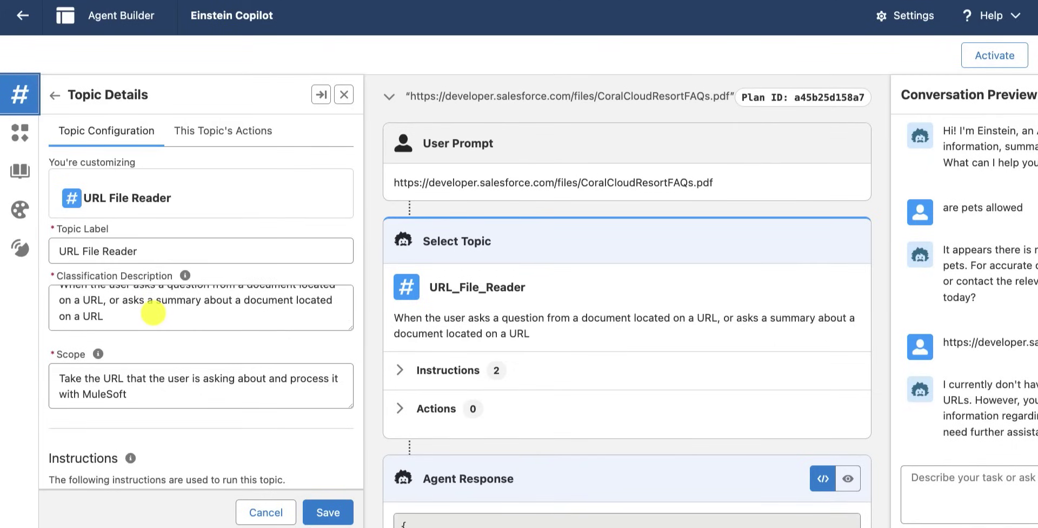
{"action": "scroll", "coordinate": [153, 312], "scroll_direction": "down", "scroll_amount": 1}
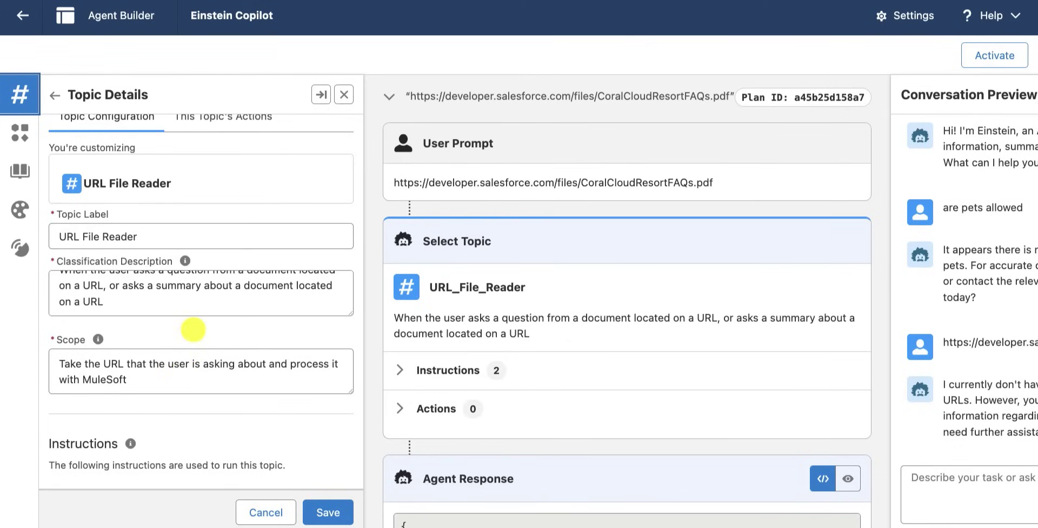
{"action": "scroll", "coordinate": [193, 330], "scroll_direction": "up", "scroll_amount": 1}
{"action": "left_click", "coordinate": [211, 133]}
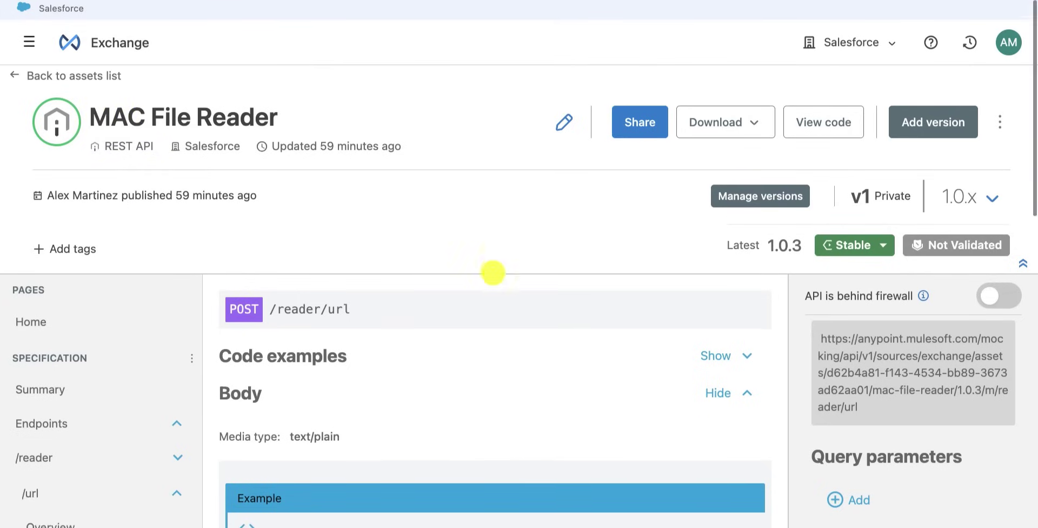
{"action": "scroll", "coordinate": [494, 273], "scroll_direction": "down", "scroll_amount": 4}
{"action": "scroll", "coordinate": [493, 272], "scroll_direction": "down", "scroll_amount": 1}
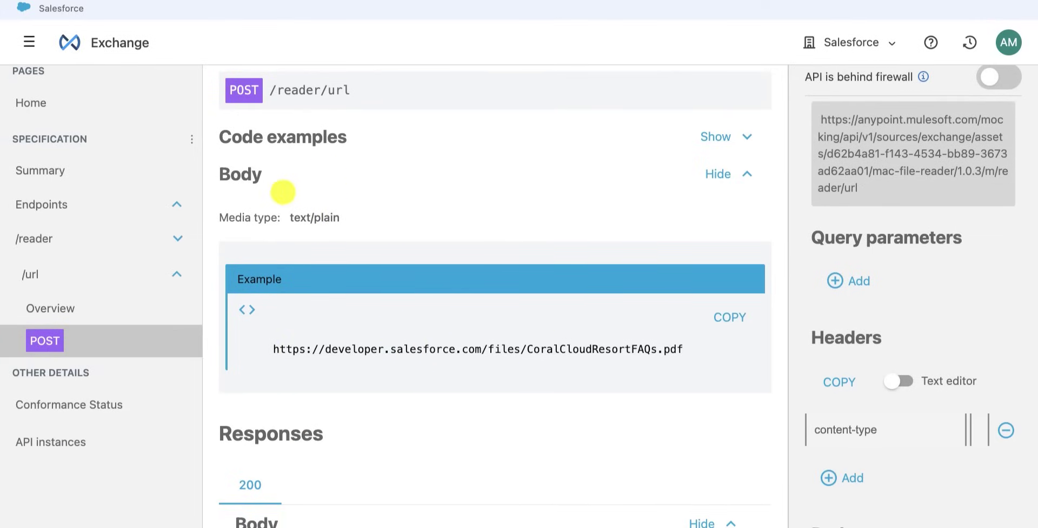
{"action": "scroll", "coordinate": [513, 293], "scroll_direction": "down", "scroll_amount": 1}
{"action": "scroll", "coordinate": [513, 293], "scroll_direction": "down", "scroll_amount": 5}
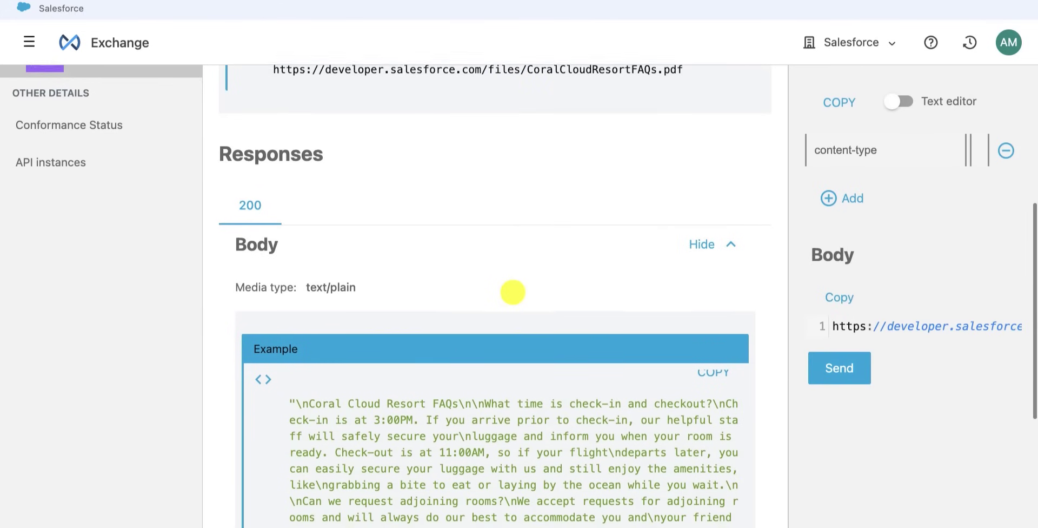
{"action": "scroll", "coordinate": [512, 293], "scroll_direction": "down", "scroll_amount": 4}
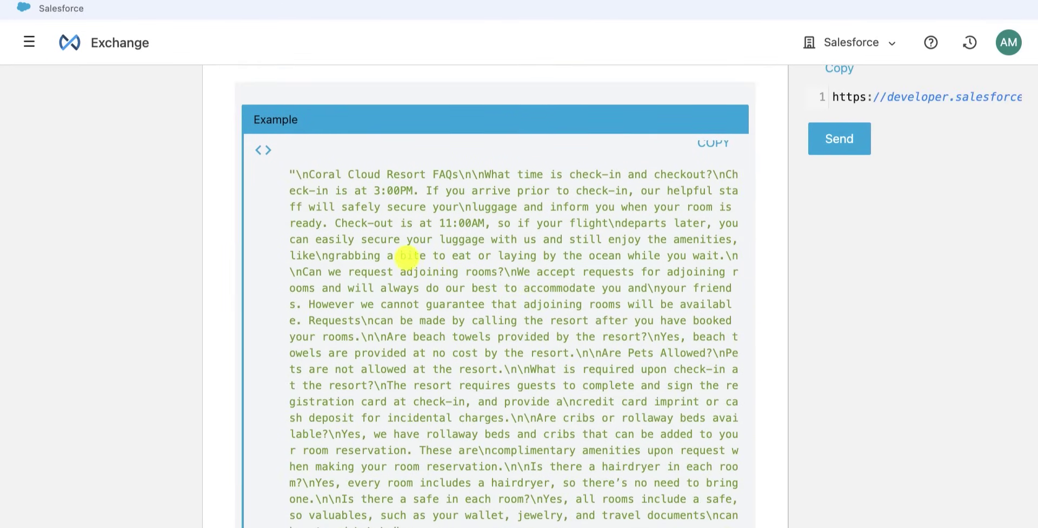
{"action": "scroll", "coordinate": [415, 237], "scroll_direction": "up", "scroll_amount": 1}
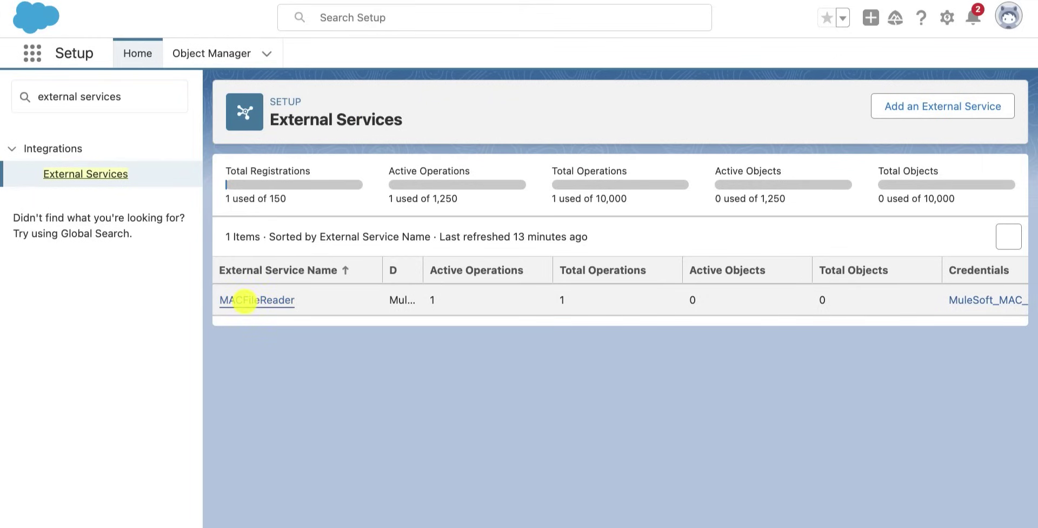
{"action": "left_click", "coordinate": [245, 300]}
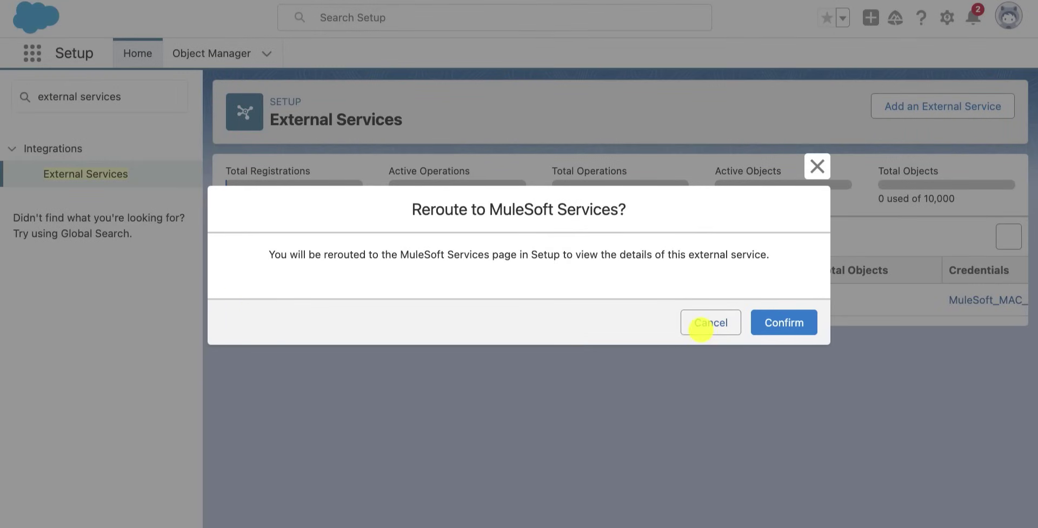
{"action": "left_click", "coordinate": [701, 329]}
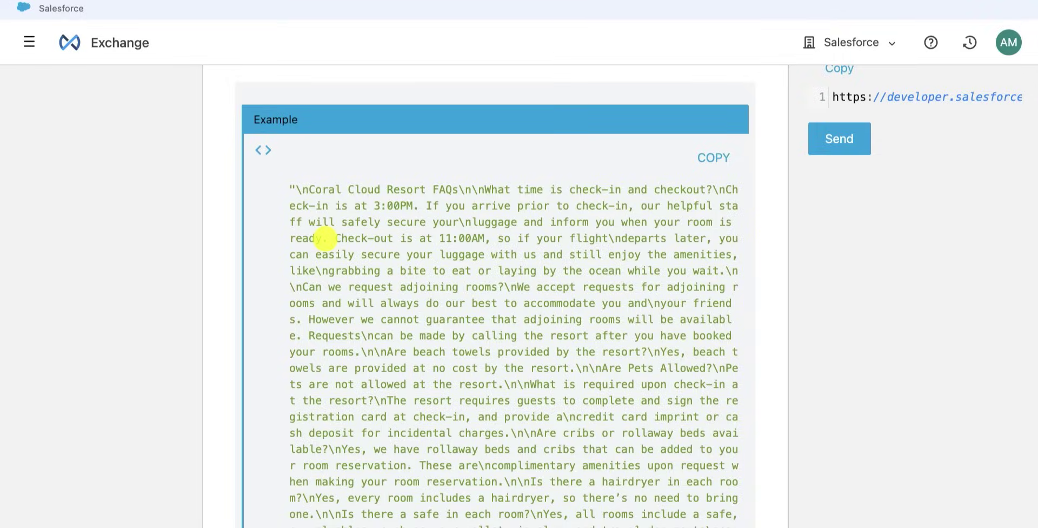
{"action": "scroll", "coordinate": [203, 156], "scroll_direction": "up", "scroll_amount": 1}
{"action": "scroll", "coordinate": [204, 179], "scroll_direction": "up", "scroll_amount": 6}
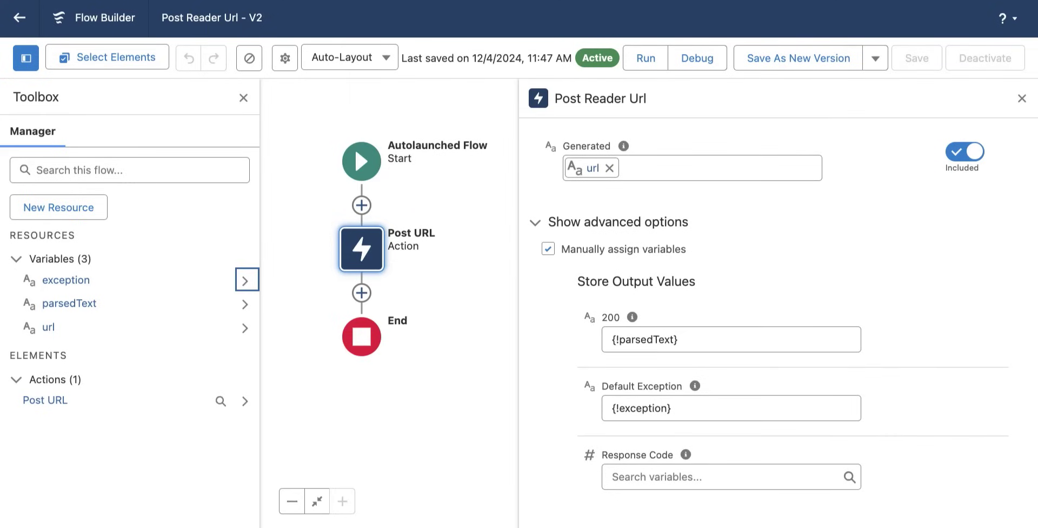
{"action": "scroll", "coordinate": [787, 220], "scroll_direction": "up", "scroll_amount": 2}
{"action": "scroll", "coordinate": [788, 220], "scroll_direction": "up", "scroll_amount": 4}
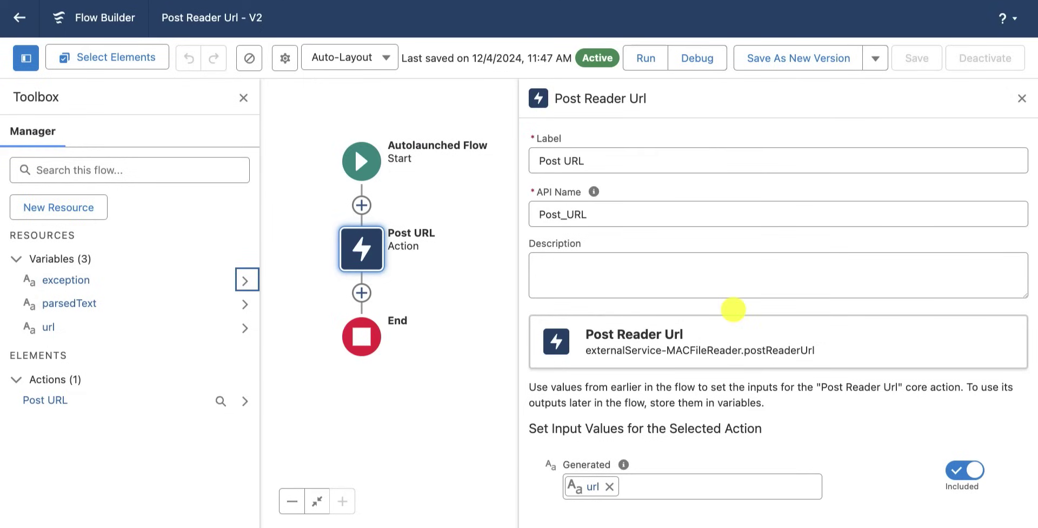
{"action": "scroll", "coordinate": [760, 317], "scroll_direction": "down", "scroll_amount": 5}
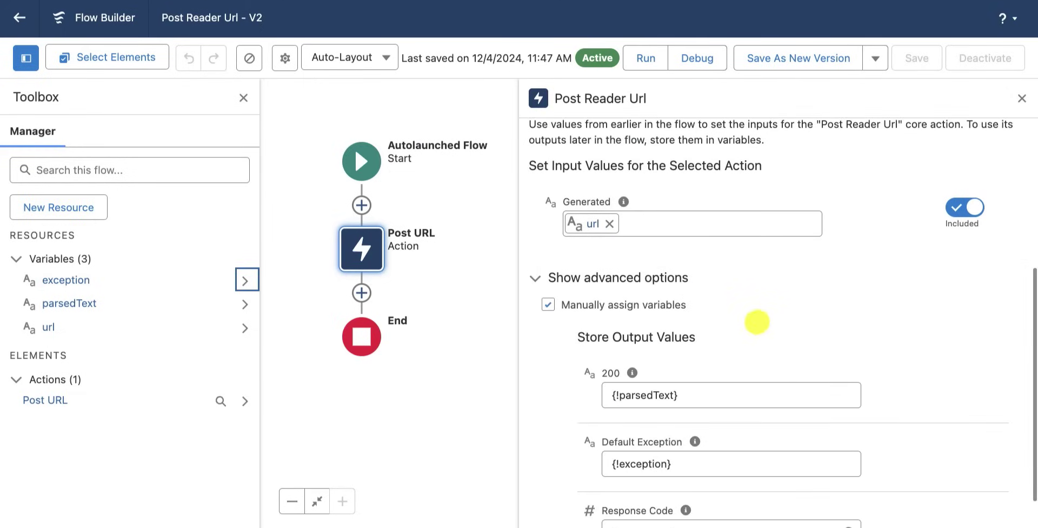
{"action": "scroll", "coordinate": [727, 306], "scroll_direction": "down", "scroll_amount": 1}
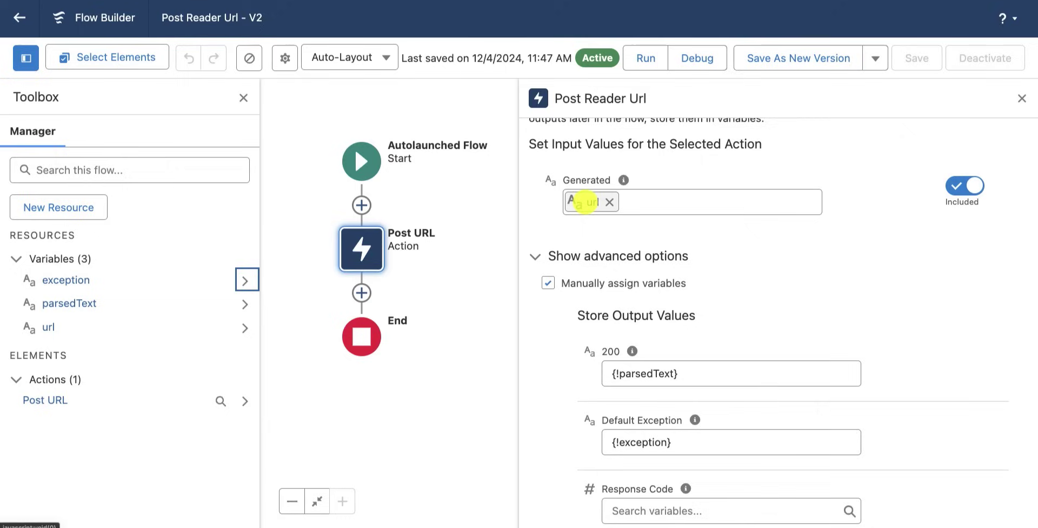
{"action": "scroll", "coordinate": [755, 250], "scroll_direction": "down", "scroll_amount": 1}
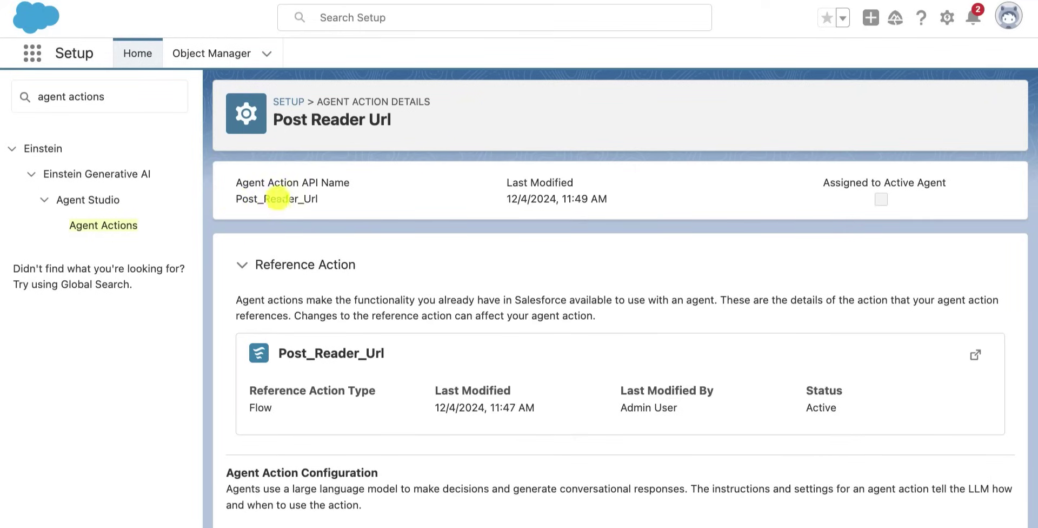
{"action": "scroll", "coordinate": [449, 216], "scroll_direction": "down", "scroll_amount": 1}
{"action": "scroll", "coordinate": [449, 215], "scroll_direction": "down", "scroll_amount": 3}
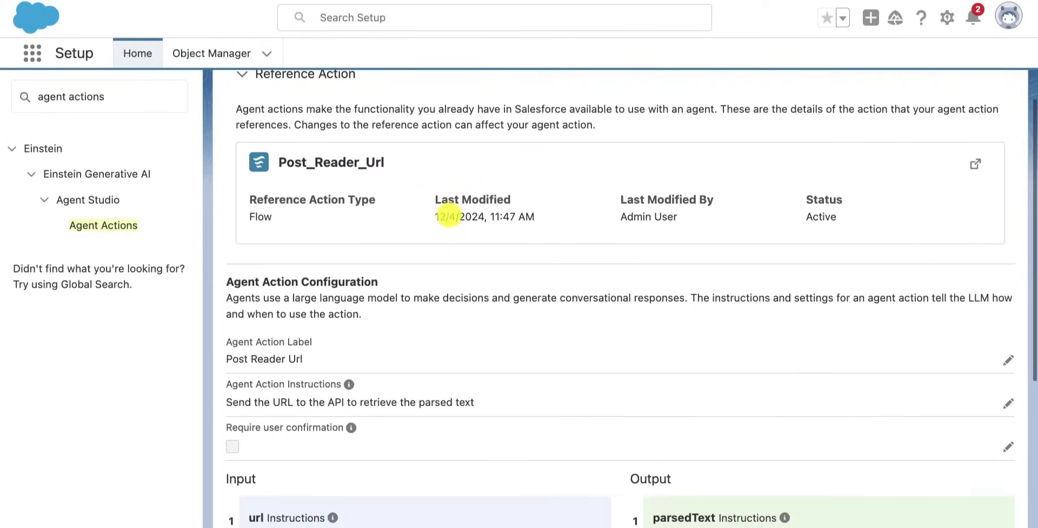
{"action": "scroll", "coordinate": [449, 215], "scroll_direction": "down", "scroll_amount": 2}
{"action": "scroll", "coordinate": [448, 216], "scroll_direction": "down", "scroll_amount": 1}
{"action": "scroll", "coordinate": [449, 215], "scroll_direction": "down", "scroll_amount": 2}
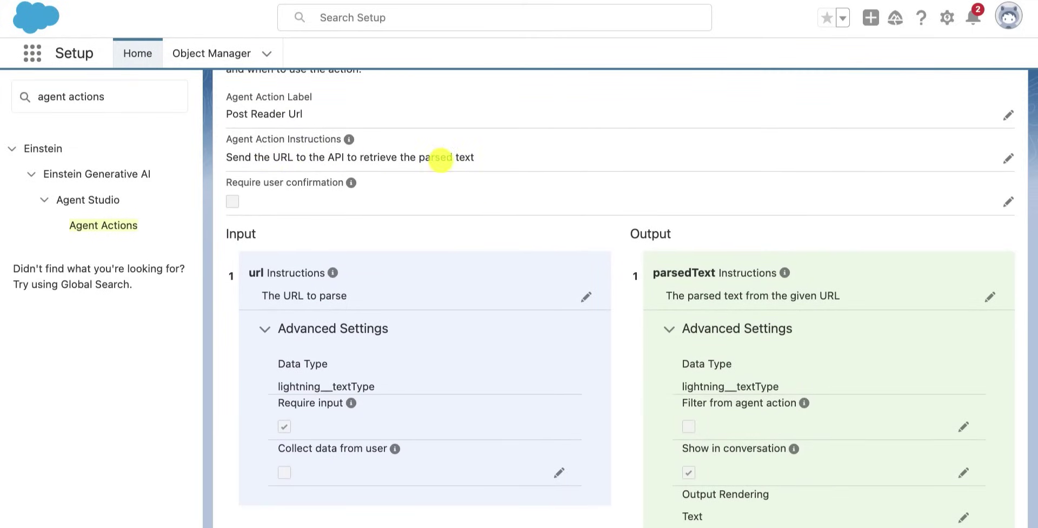
{"action": "scroll", "coordinate": [535, 186], "scroll_direction": "down", "scroll_amount": 1}
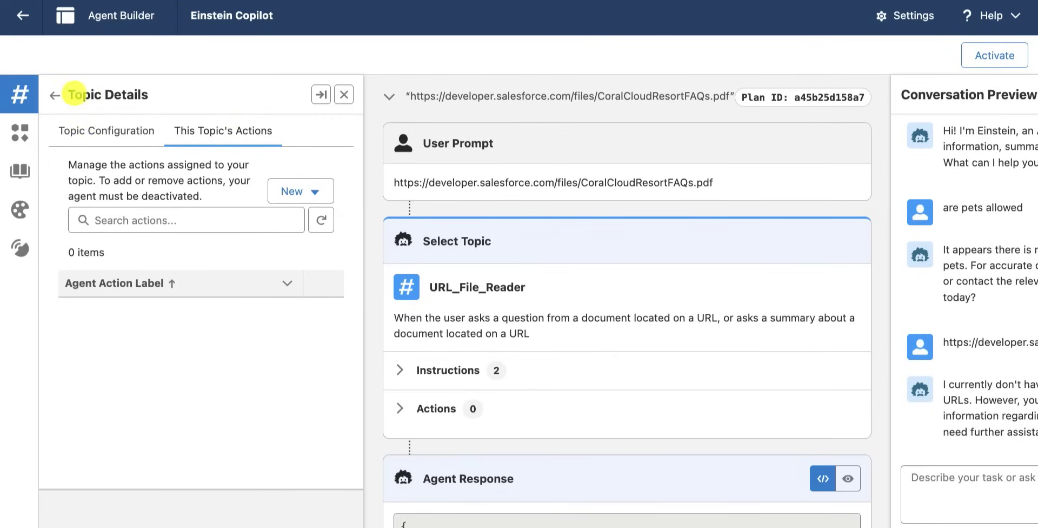
- Add Post Reader Url from the Asset Library to the URL_File_Reader topic's actions
{"action": "left_click", "coordinate": [297, 192]}
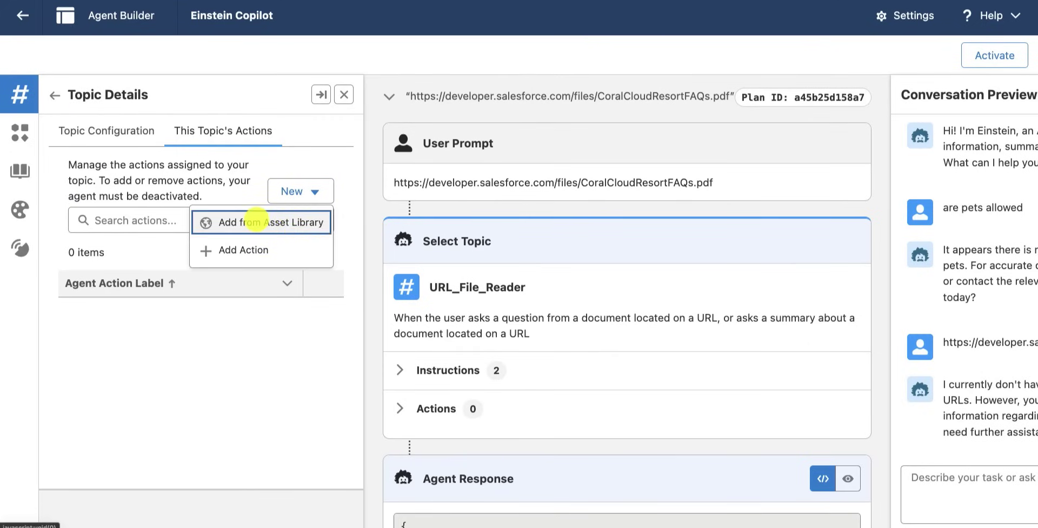
{"action": "left_click", "coordinate": [241, 222]}
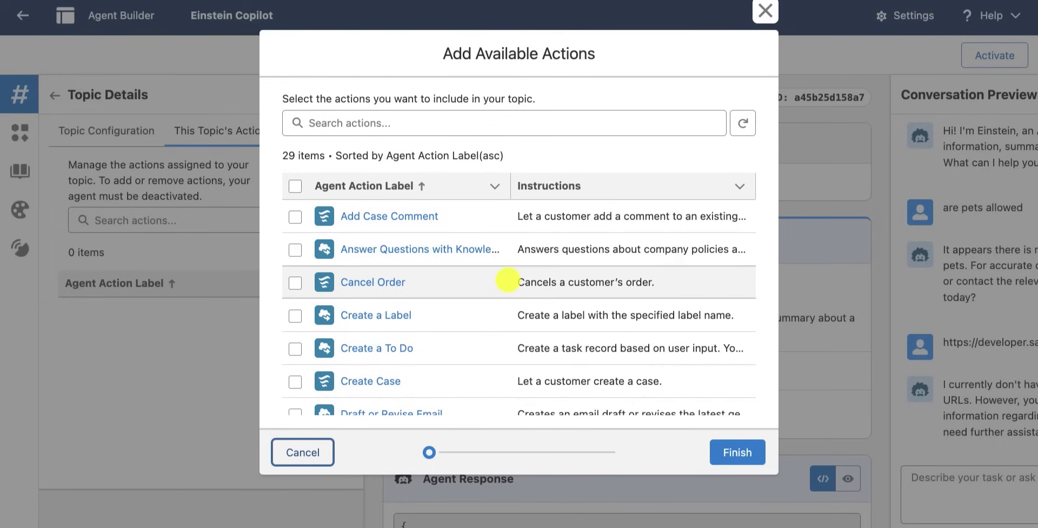
{"action": "scroll", "coordinate": [541, 270], "scroll_direction": "down", "scroll_amount": 5}
{"action": "scroll", "coordinate": [507, 279], "scroll_direction": "down", "scroll_amount": 10}
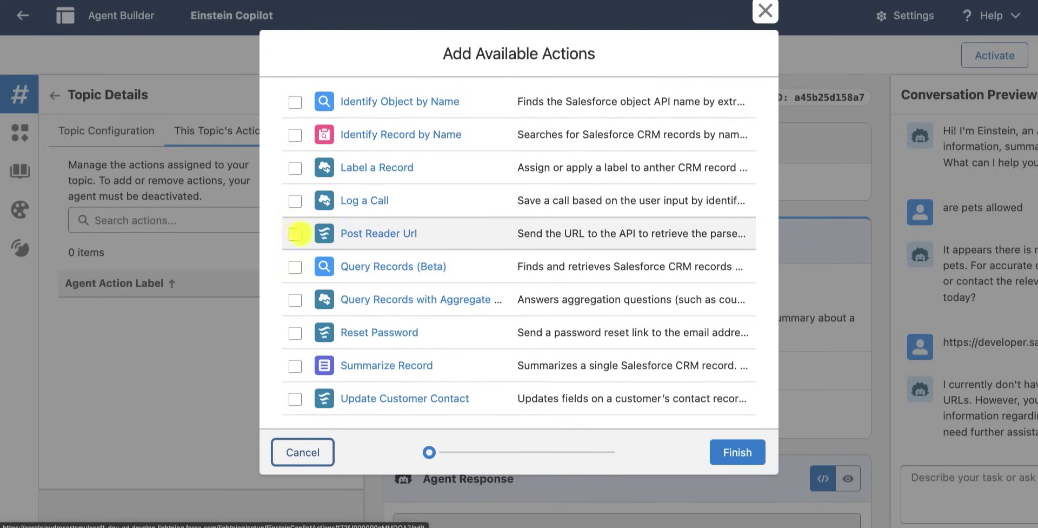
{"action": "left_click", "coordinate": [294, 233]}
{"action": "left_click", "coordinate": [733, 449]}
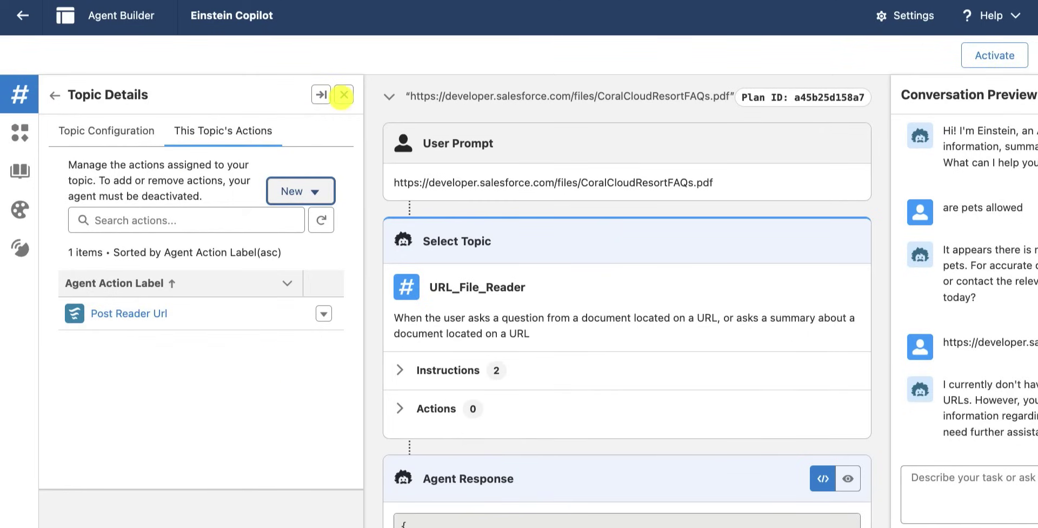
- Restart the preview conversation, save the URL_File_Reader topic configuration, and close the Topics panel
{"action": "left_click", "coordinate": [344, 94]}
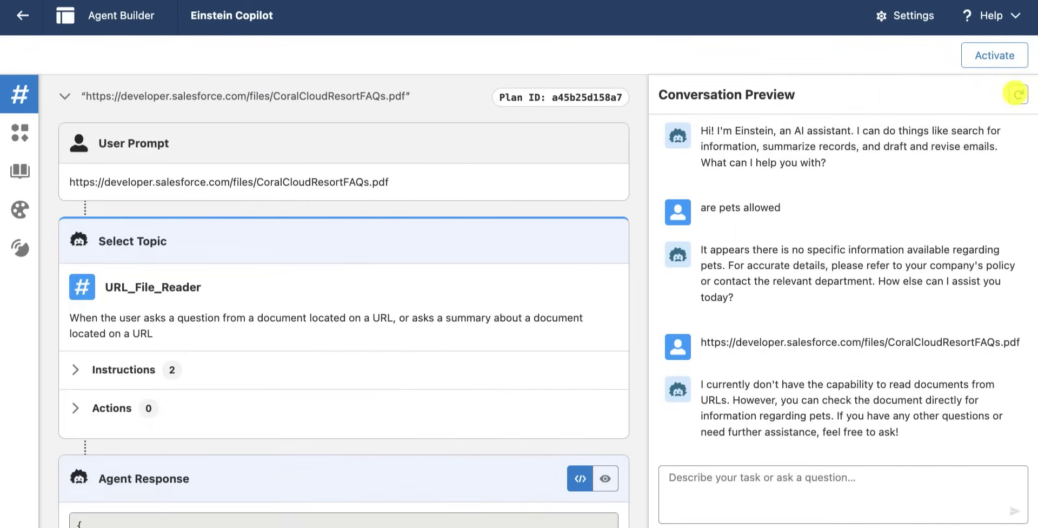
{"action": "left_click", "coordinate": [1017, 94]}
{"action": "left_click", "coordinate": [16, 96]}
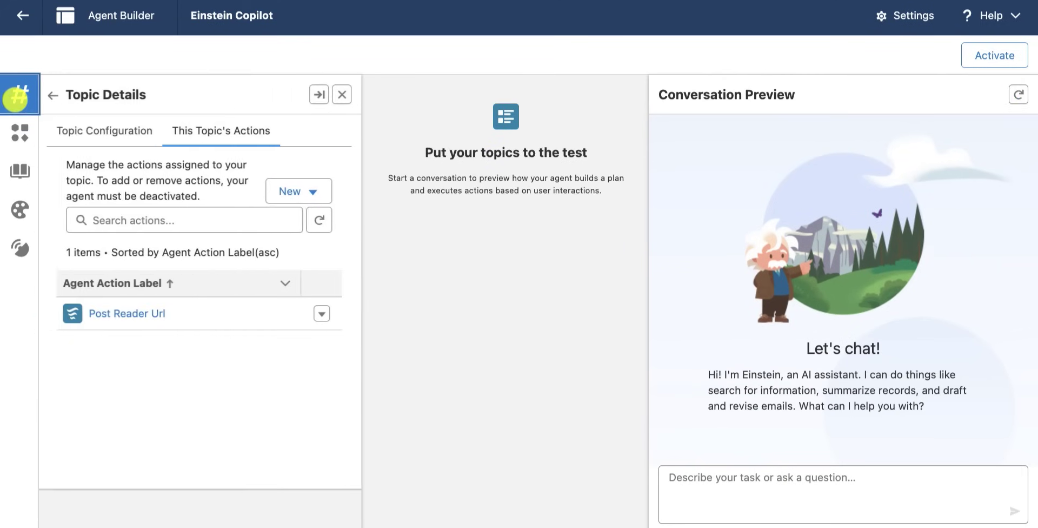
{"action": "left_click", "coordinate": [113, 131]}
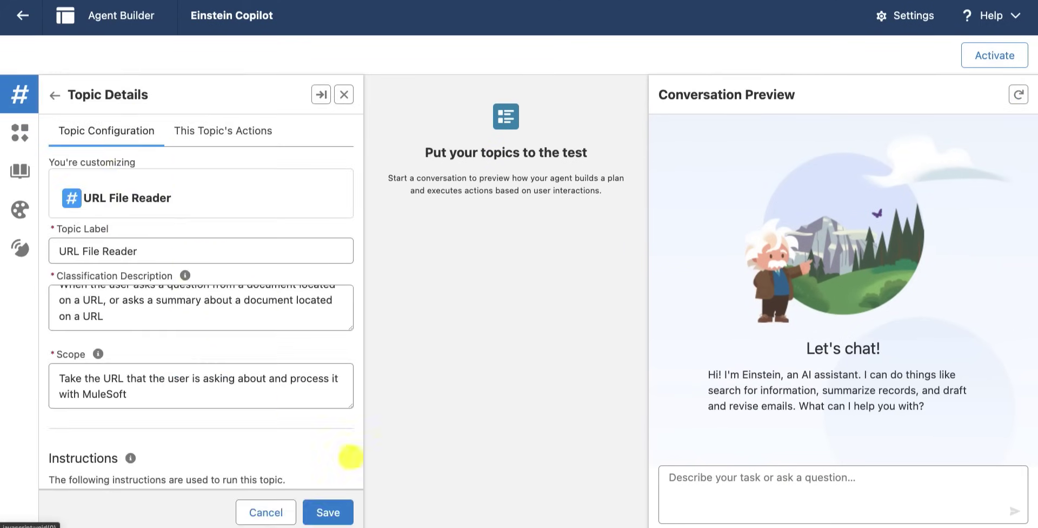
{"action": "left_click", "coordinate": [334, 503]}
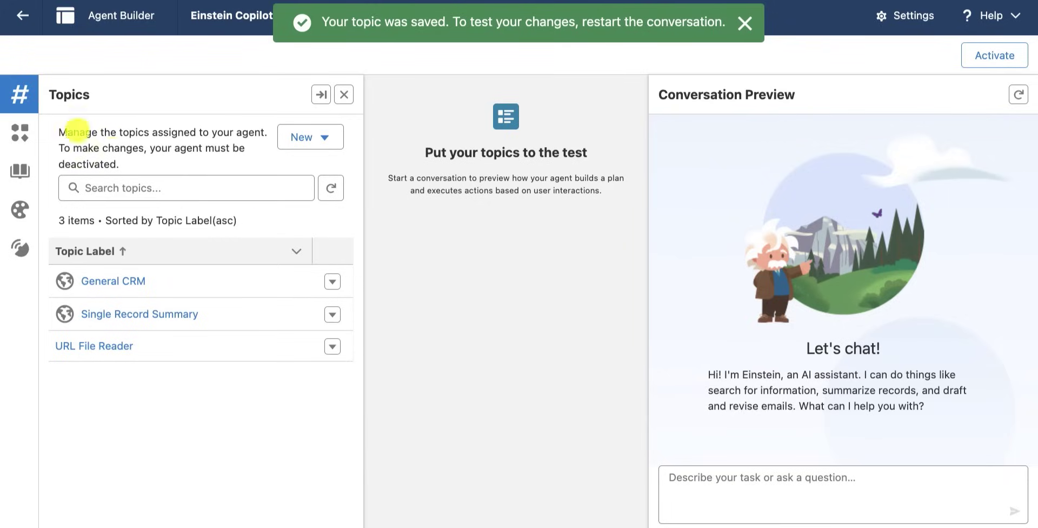
{"action": "left_click", "coordinate": [343, 95]}
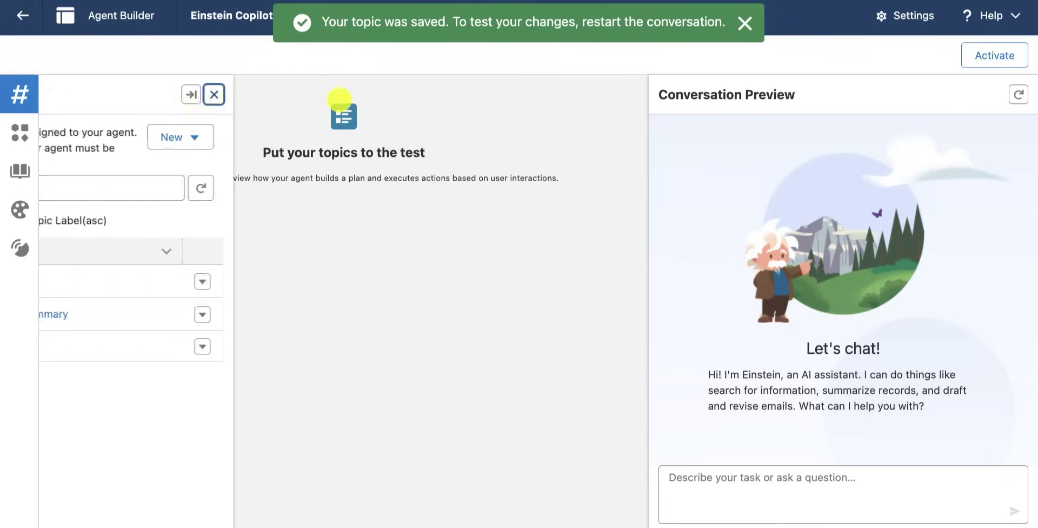
{"action": "left_click", "coordinate": [869, 492]}
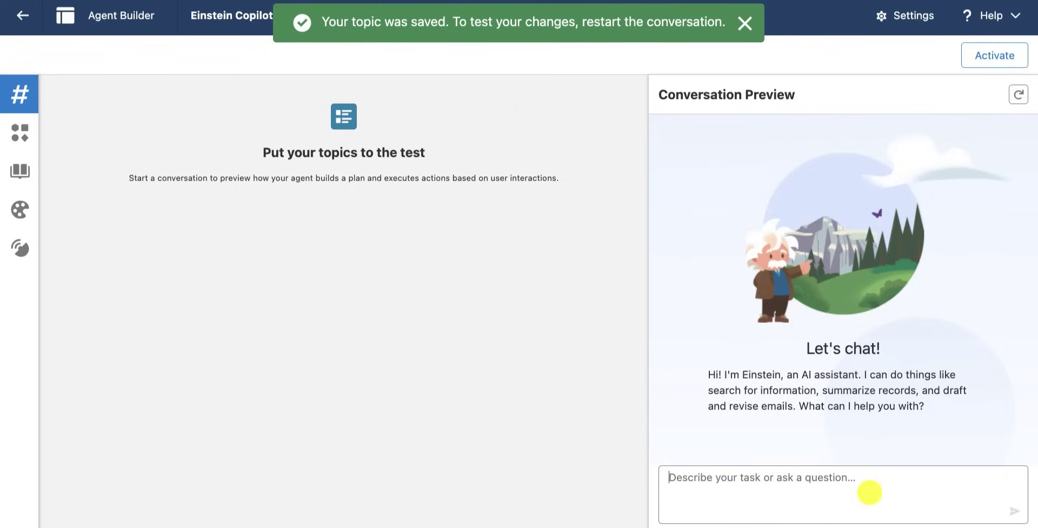
- Ask 'are pets allowed?' with the FAQ PDF link and get the answer that pets aren't allowed
{"action": "type", "text": "are pets allowed?"}
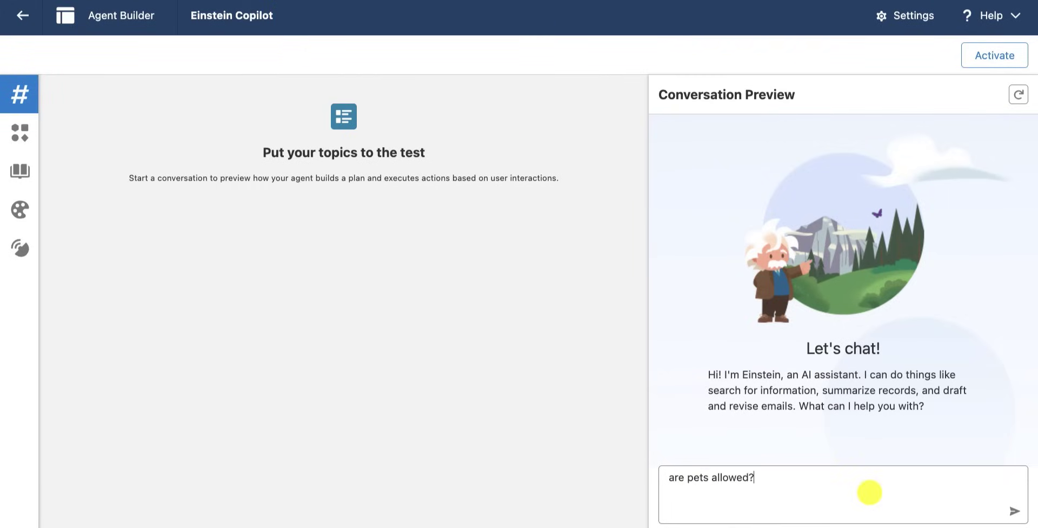
{"action": "key", "text": "Return"}
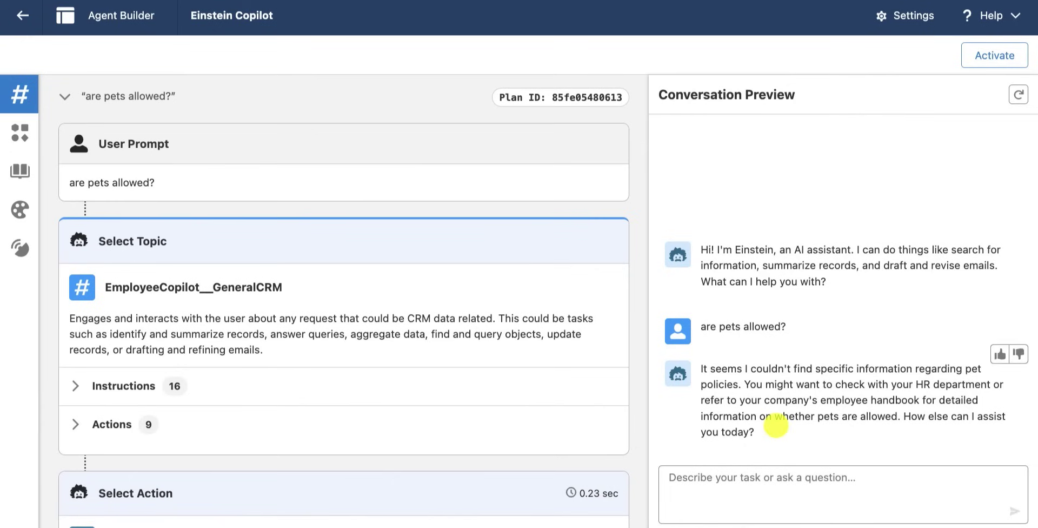
{"action": "type", "text": "https://developer.salesforce.com/files/CoralCloudResortFAQs.pdf"}
{"action": "key", "text": "Return"}
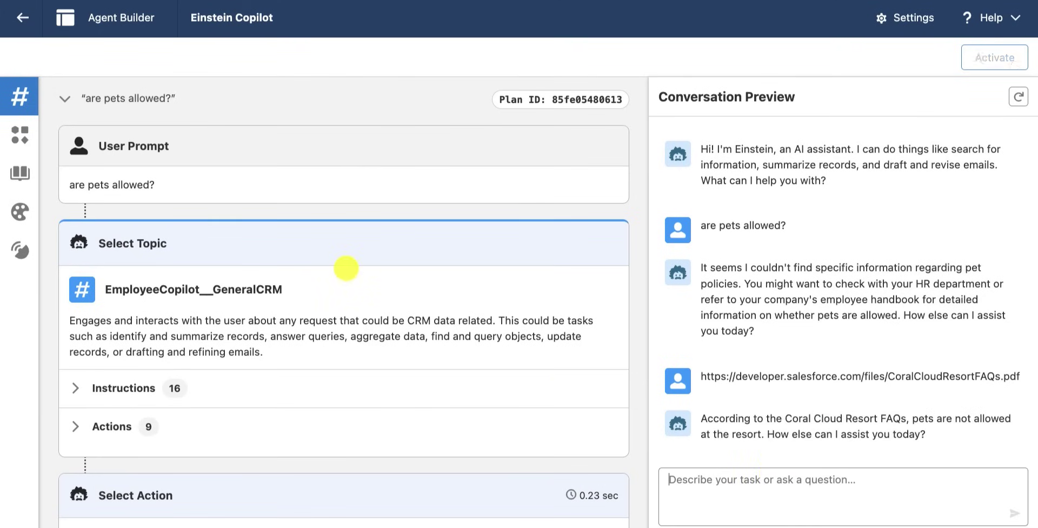
{"action": "scroll", "coordinate": [342, 291], "scroll_direction": "down", "scroll_amount": 5}
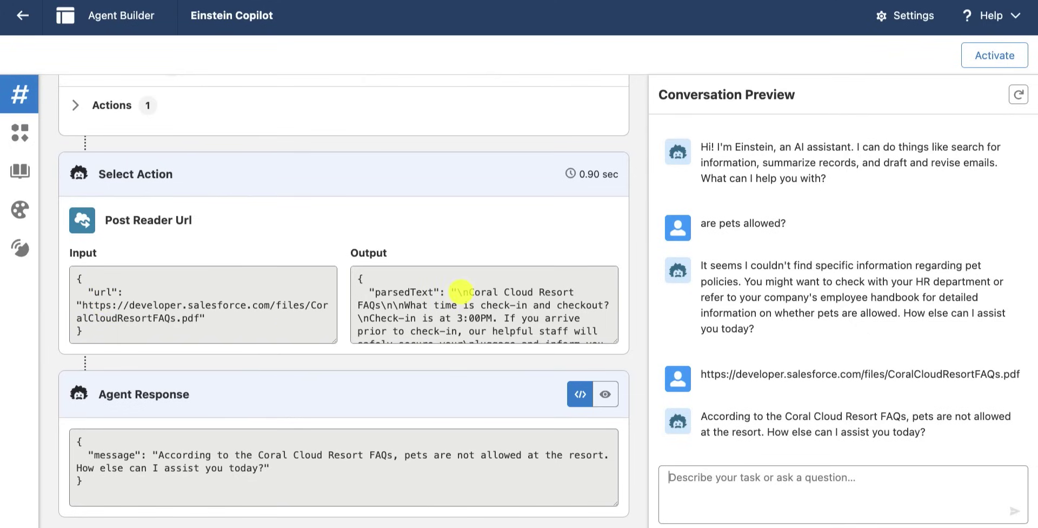
{"action": "scroll", "coordinate": [461, 291], "scroll_direction": "down", "scroll_amount": 3}
{"action": "scroll", "coordinate": [461, 291], "scroll_direction": "down", "scroll_amount": 2}
{"action": "scroll", "coordinate": [461, 290], "scroll_direction": "up", "scroll_amount": 5}
{"action": "mouse_move", "coordinate": [844, 423]}
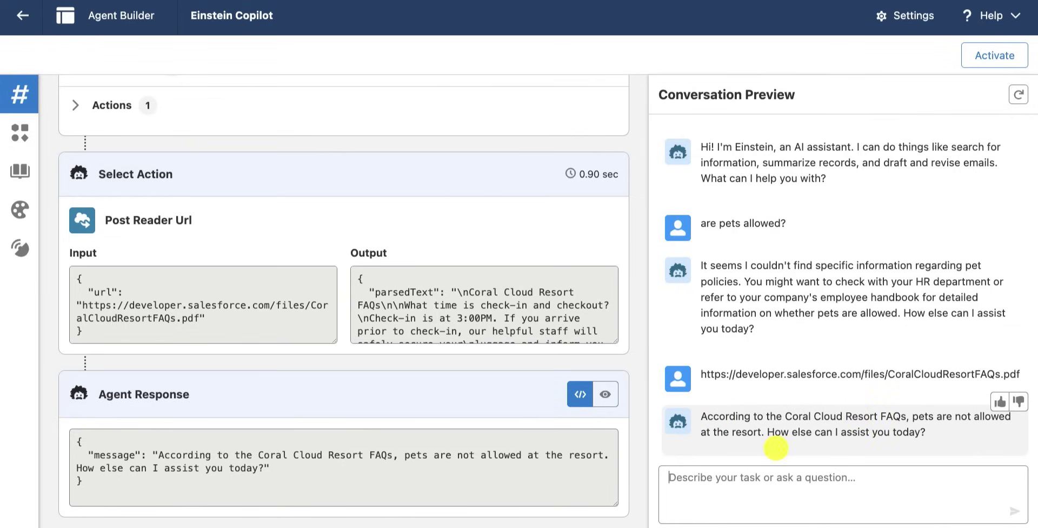
- Ask the preview agent 'what time is the checkin' to get the 3:00 PM answer
{"action": "left_click", "coordinate": [755, 483]}
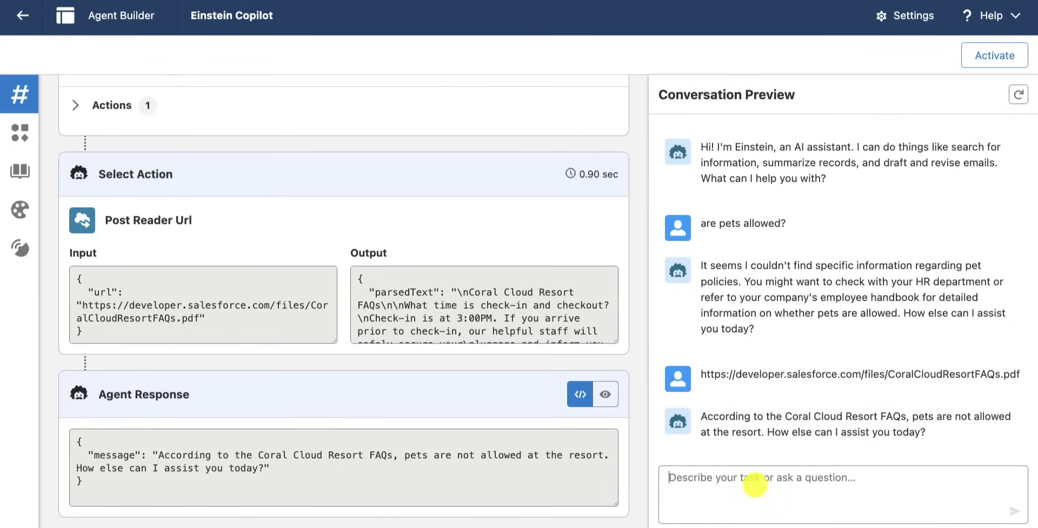
{"action": "type", "text": "what time is the chec"}
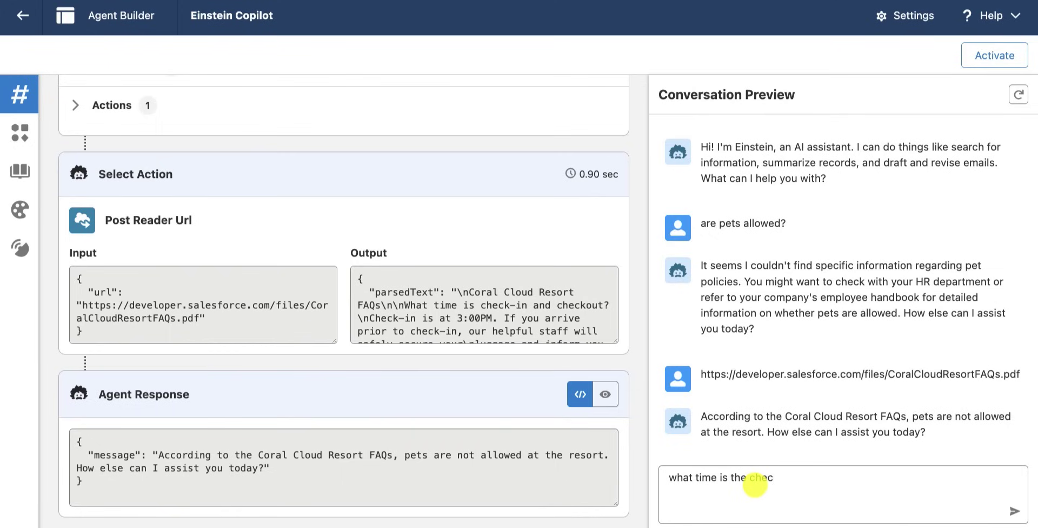
{"action": "type", "text": "in"}
{"action": "key", "text": "Return"}
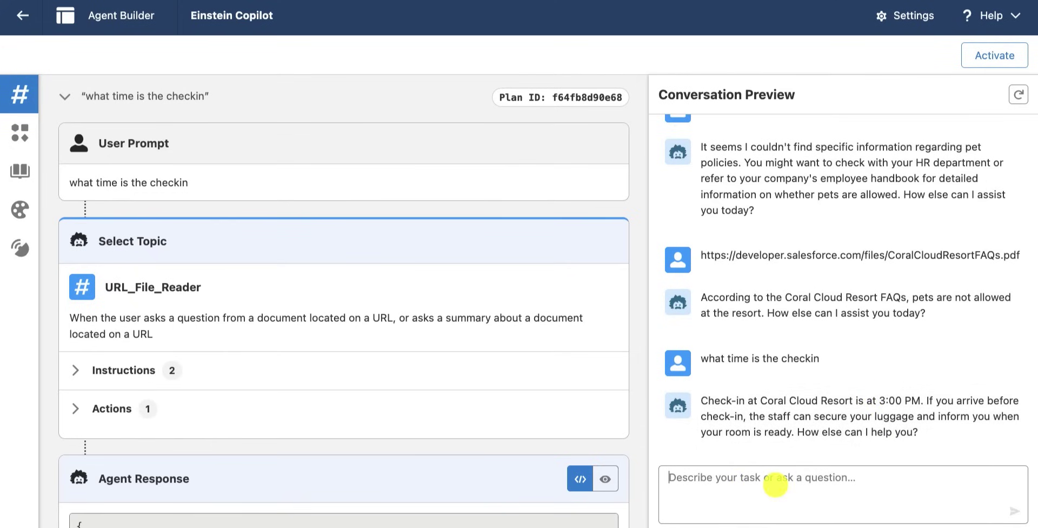
- Request a bullet-point summary of the Coral Cloud FAQs PDF and review the reply
{"action": "type", "text": "co"}
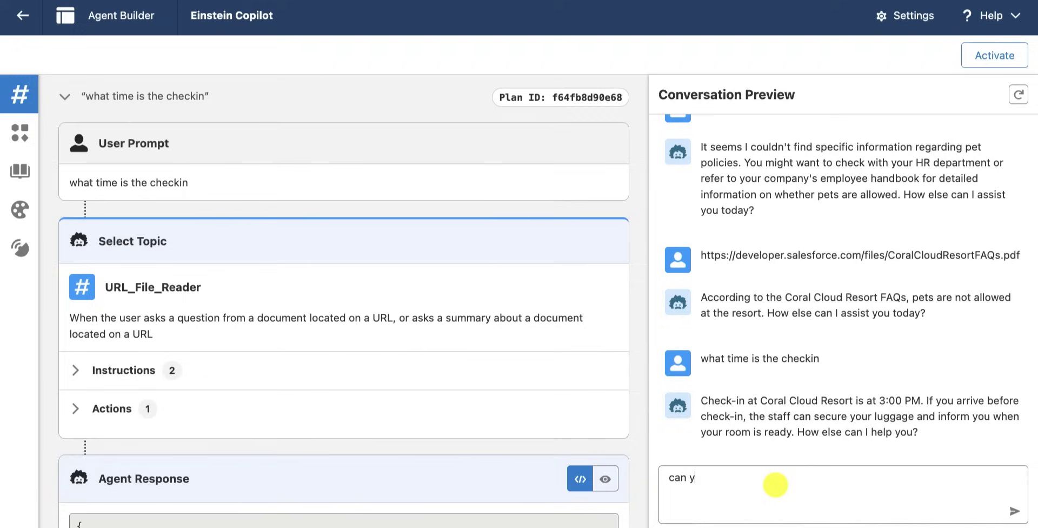
{"action": "type", "text": "me a summ"}
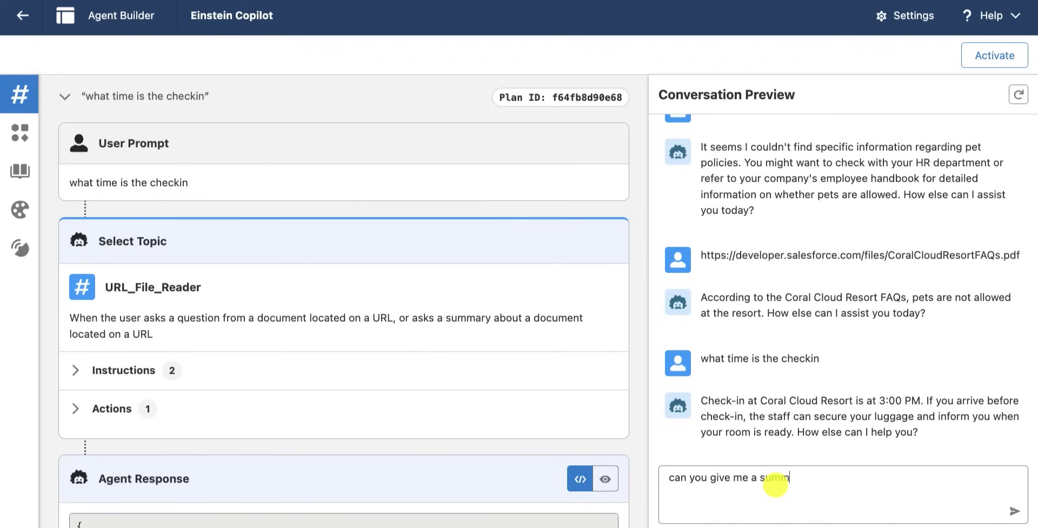
{"action": "type", "text": "ary of the pdf using bulet"}
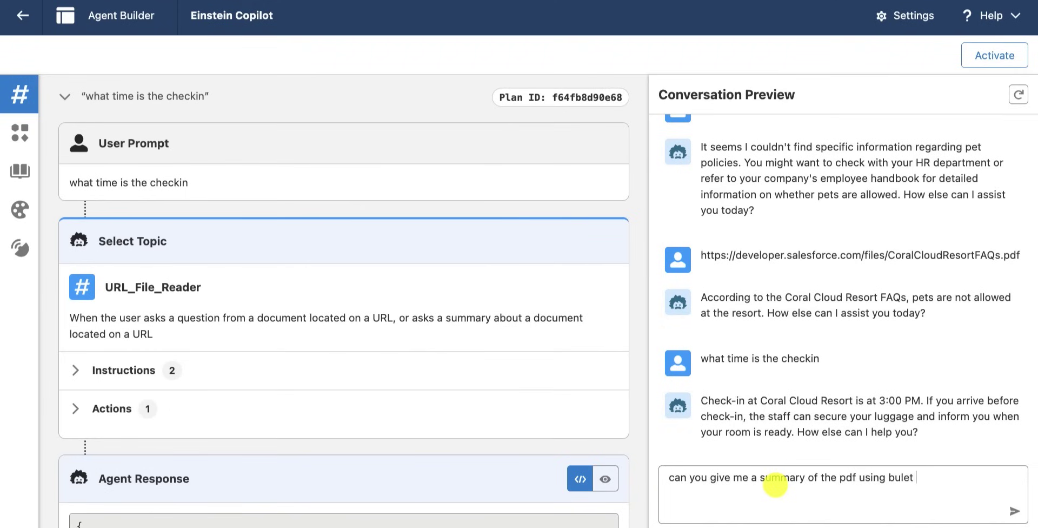
{"action": "type", "text": "points"}
{"action": "key", "text": "Return"}
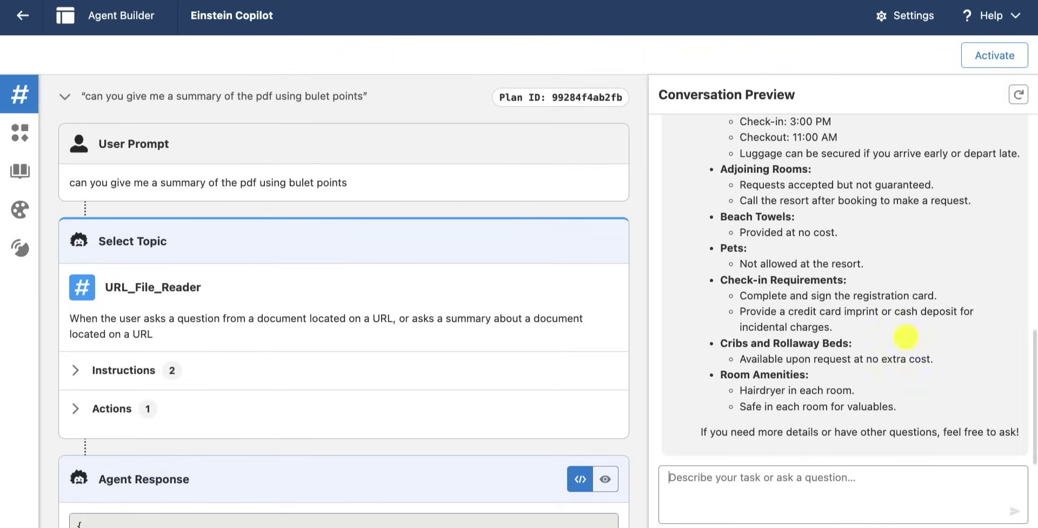
{"action": "scroll", "coordinate": [906, 336], "scroll_direction": "up", "scroll_amount": 1}
{"action": "scroll", "coordinate": [906, 335], "scroll_direction": "up", "scroll_amount": 3}
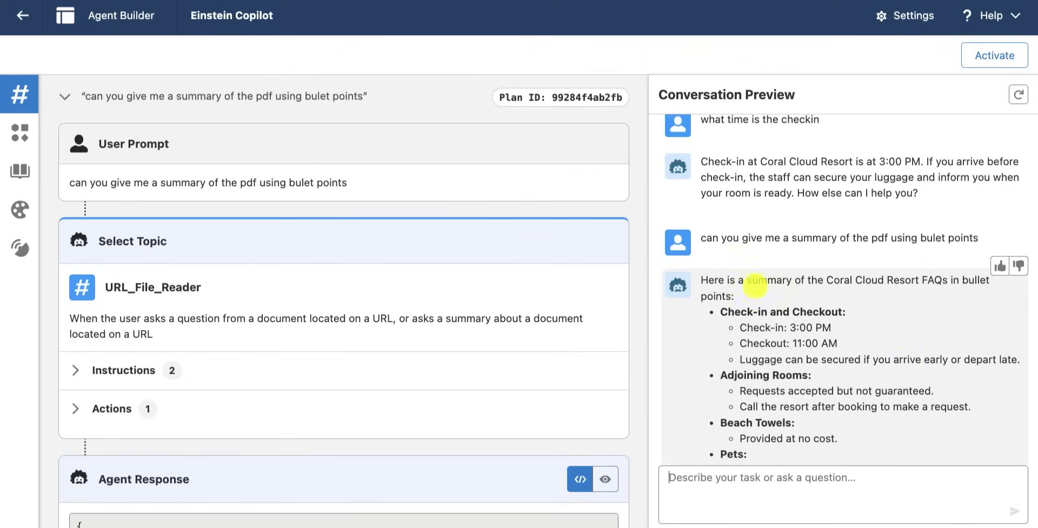
{"action": "scroll", "coordinate": [747, 297], "scroll_direction": "down", "scroll_amount": 1}
{"action": "scroll", "coordinate": [740, 302], "scroll_direction": "down", "scroll_amount": 2}
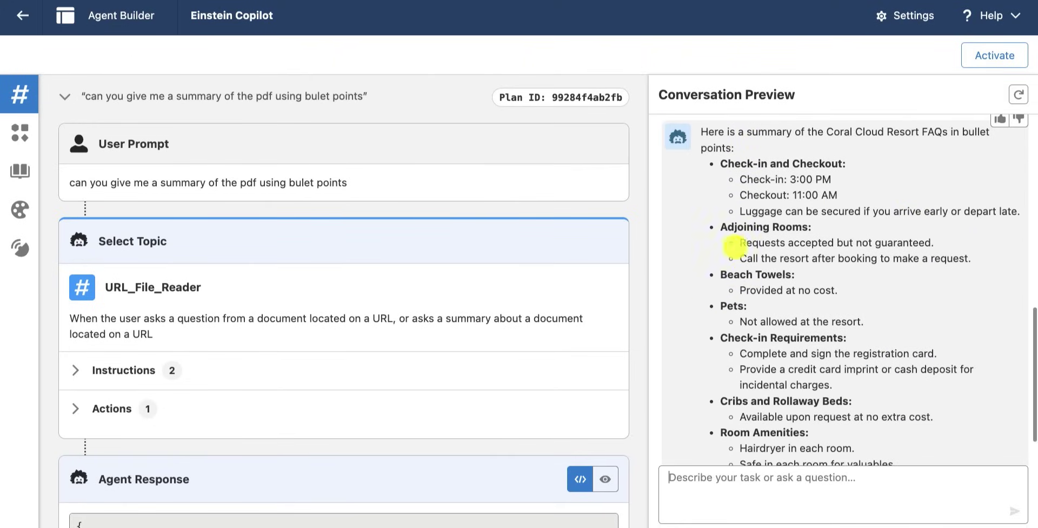
{"action": "scroll", "coordinate": [843, 262], "scroll_direction": "down", "scroll_amount": 1}
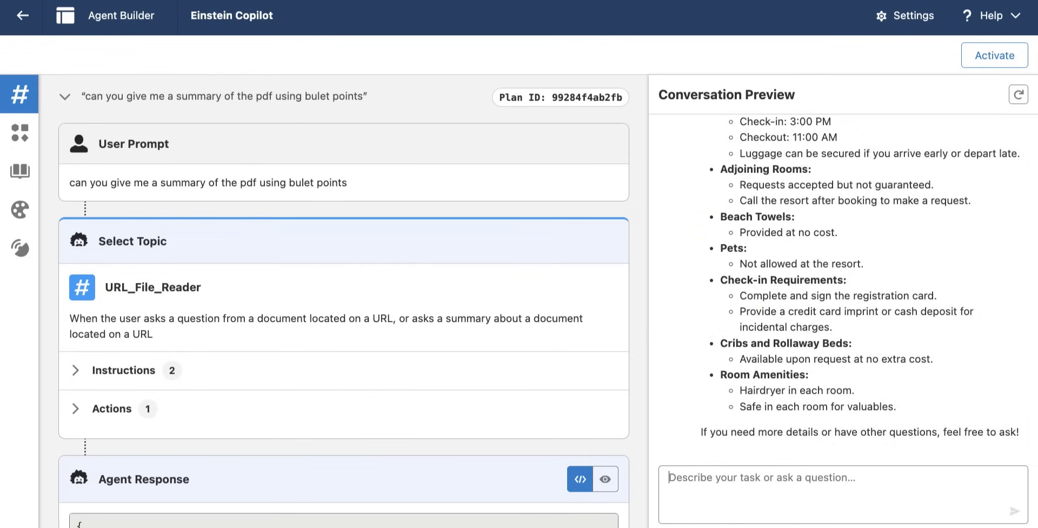
{"action": "scroll", "coordinate": [774, 300], "scroll_direction": "up", "scroll_amount": 2}
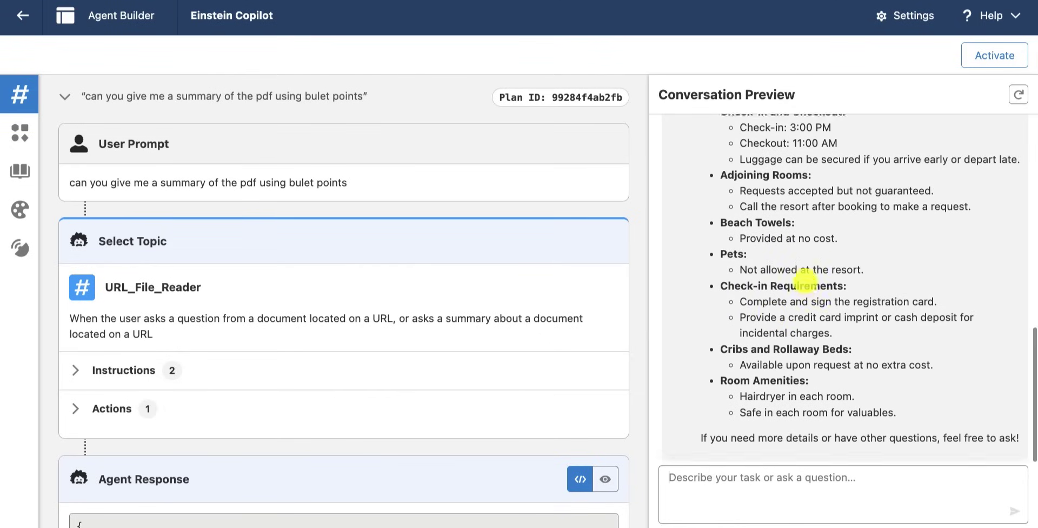
{"action": "scroll", "coordinate": [789, 276], "scroll_direction": "up", "scroll_amount": 2}
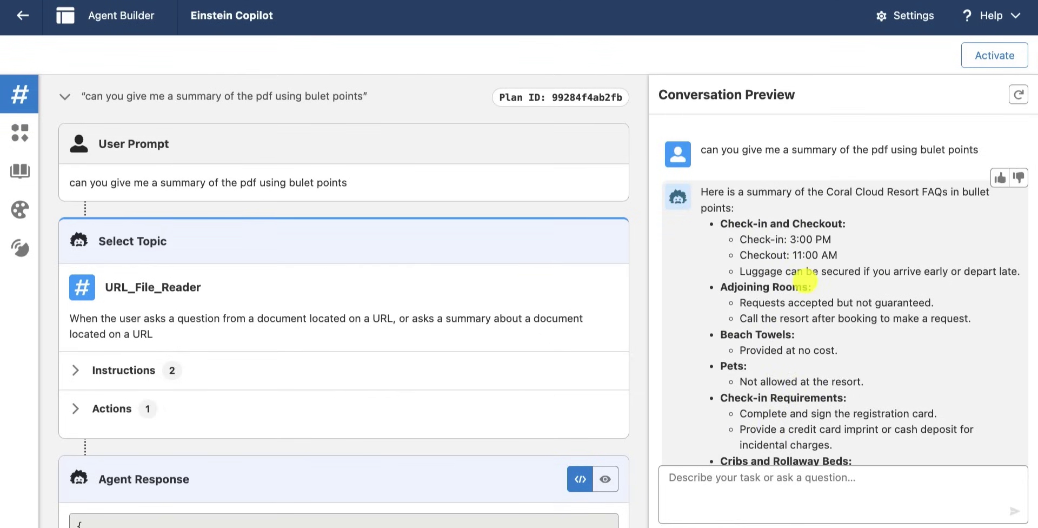